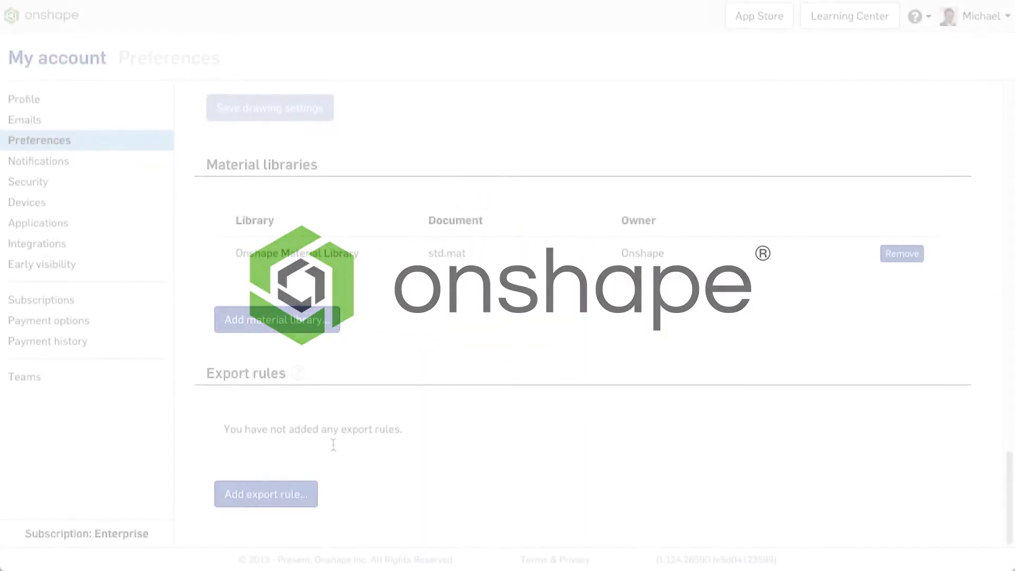
- Create an export rule scoped to Drawings, PDF format, with convention starting ${partNumber}
{"action": "left_click", "coordinate": [230, 494]}
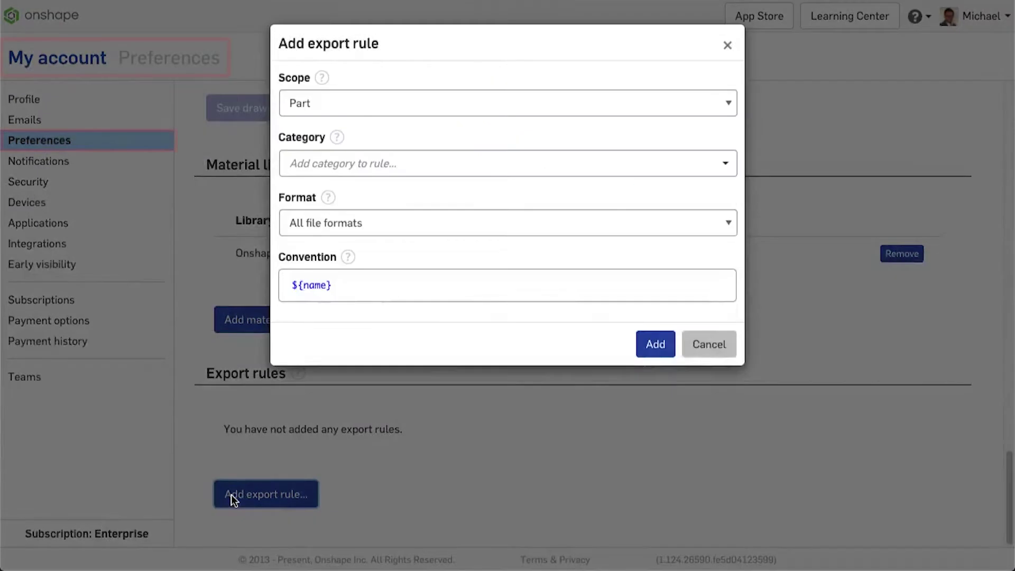
{"action": "left_click", "coordinate": [299, 104]}
{"action": "left_click", "coordinate": [306, 132]}
{"action": "left_click", "coordinate": [352, 222]}
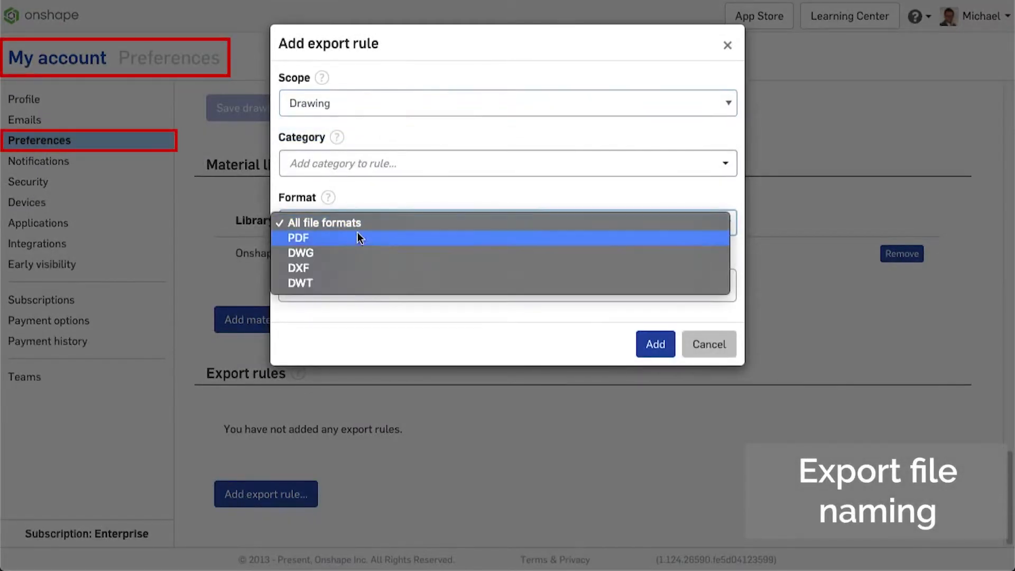
{"action": "left_click", "coordinate": [298, 285]}
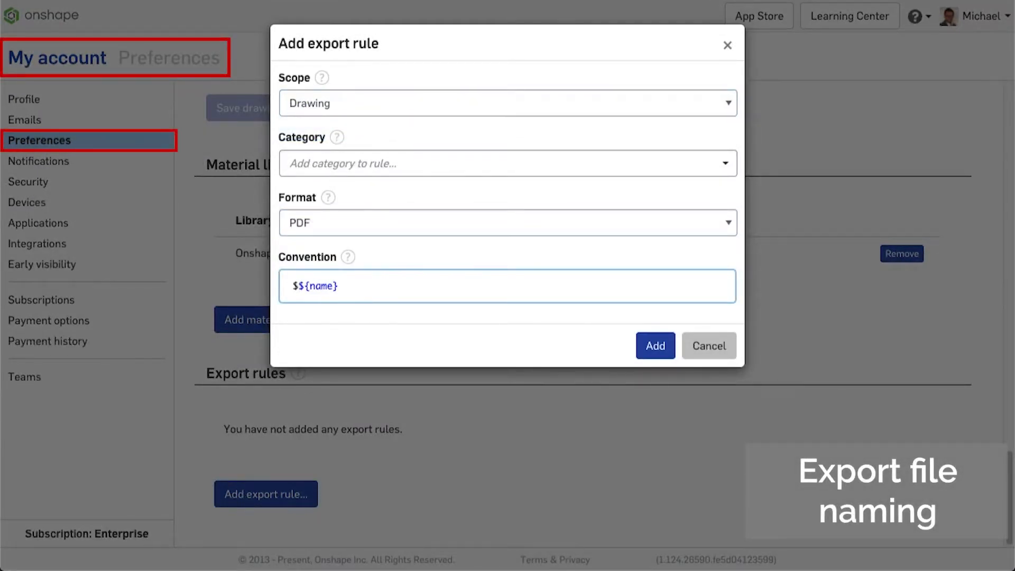
{"action": "type", "text": "{par"}
{"action": "key", "text": "Return"}
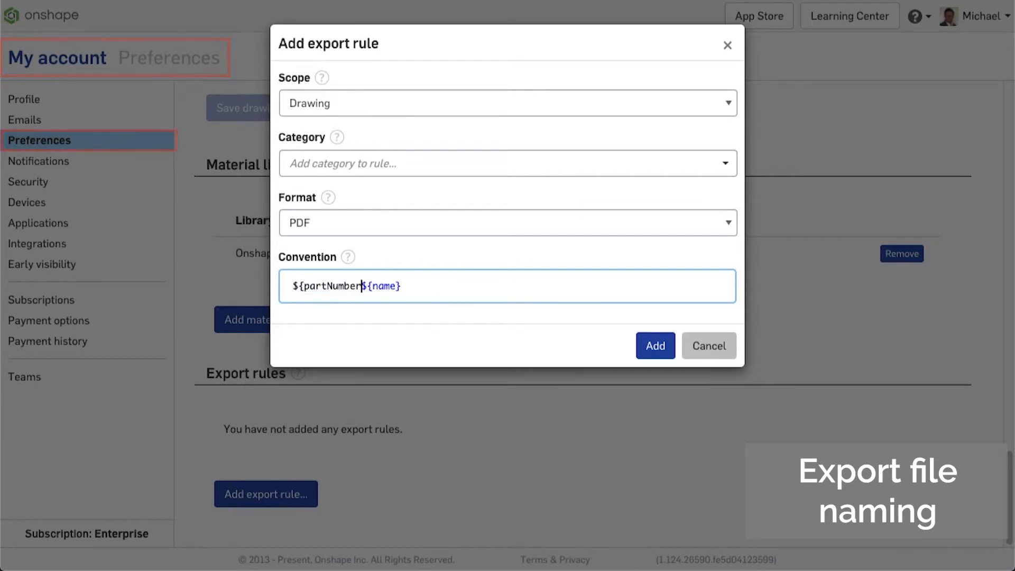
{"action": "type", "text": "} ${name}"}
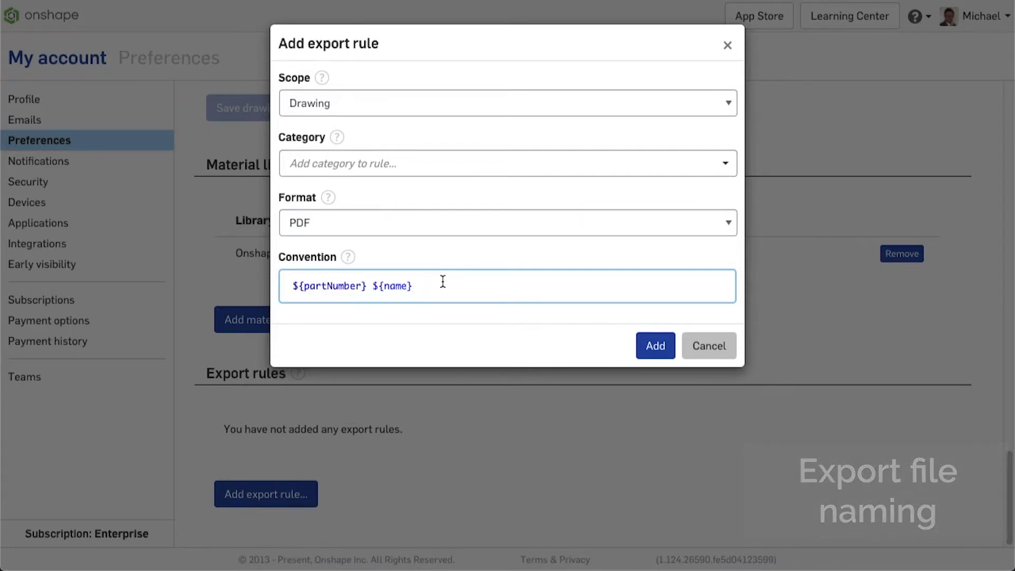
{"action": "type", "text": " Suffi"}
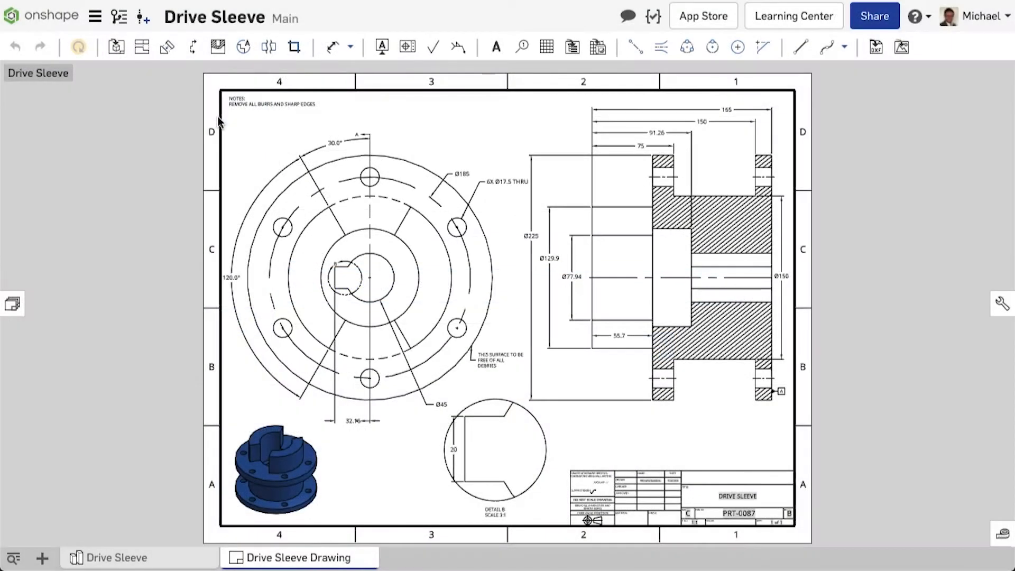
- Export the Drive Sleeve Drawing and highlight its auto-generated file name PRT-0087 Drive Sleeve Drawing Suffix
{"action": "right_click", "coordinate": [318, 557]}
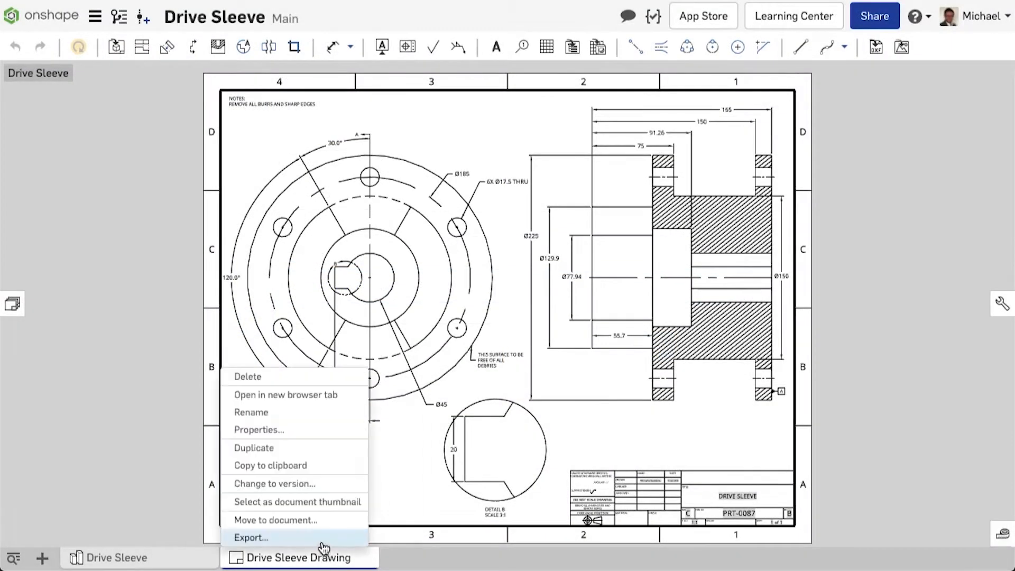
{"action": "left_click", "coordinate": [317, 545]}
{"action": "left_click_drag", "start_coordinate": [402, 83], "coordinate": [611, 87]}
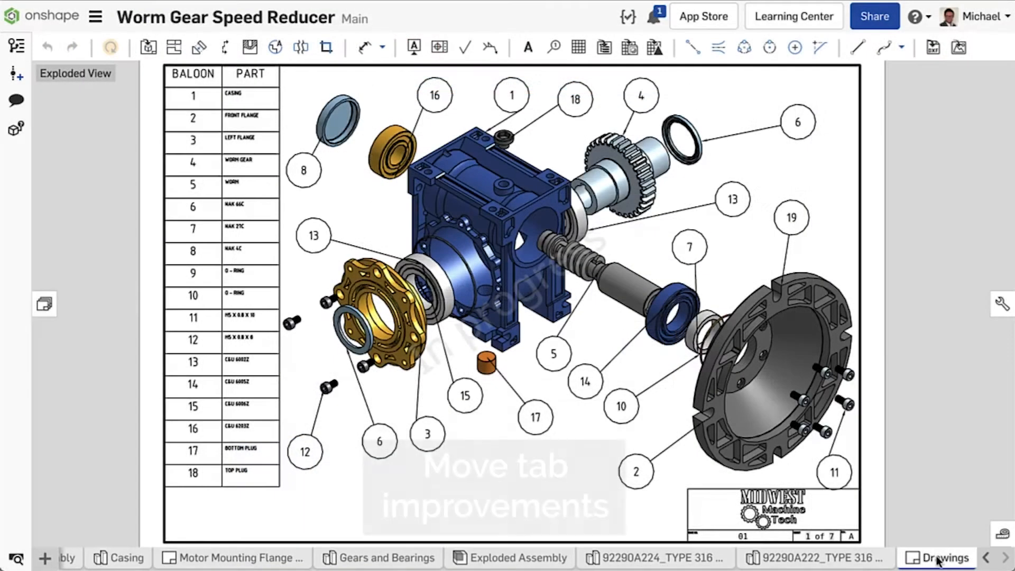
- Move the Drawings tab alone, without its six referenced tabs, into 'My new document'
{"action": "right_click", "coordinate": [937, 561]}
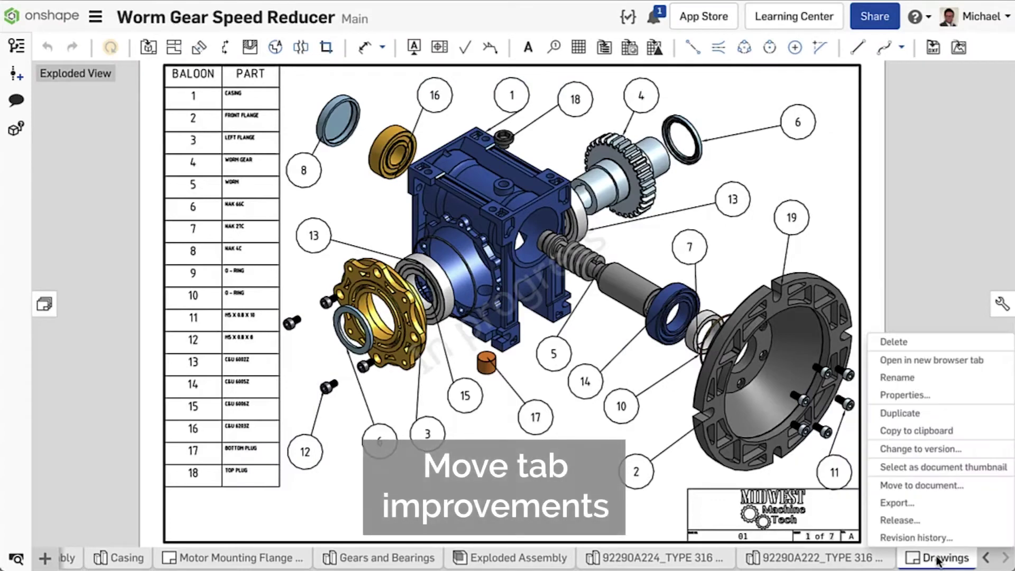
{"action": "left_click", "coordinate": [936, 486]}
{"action": "type", "text": "My new"}
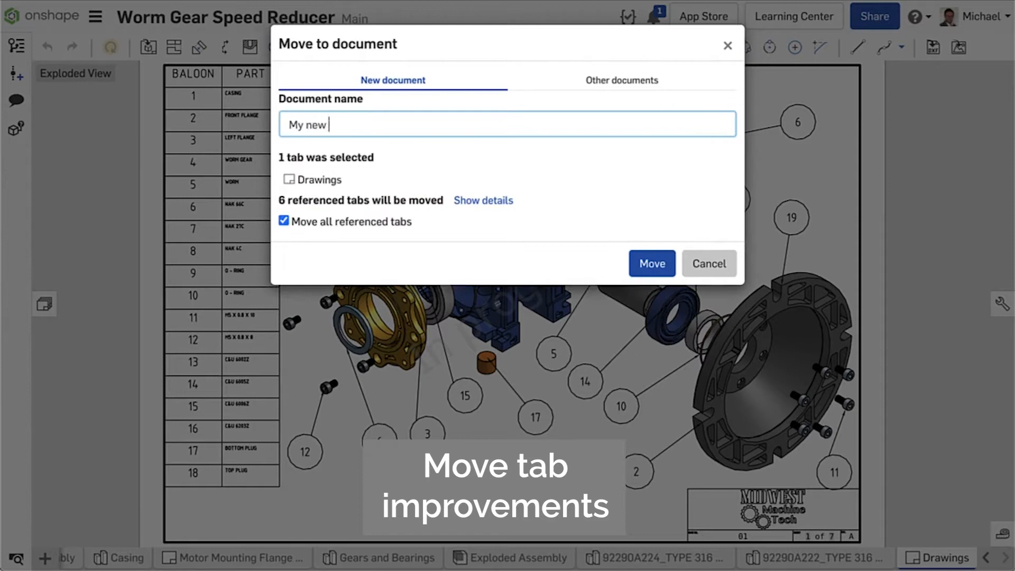
{"action": "type", "text": "document"}
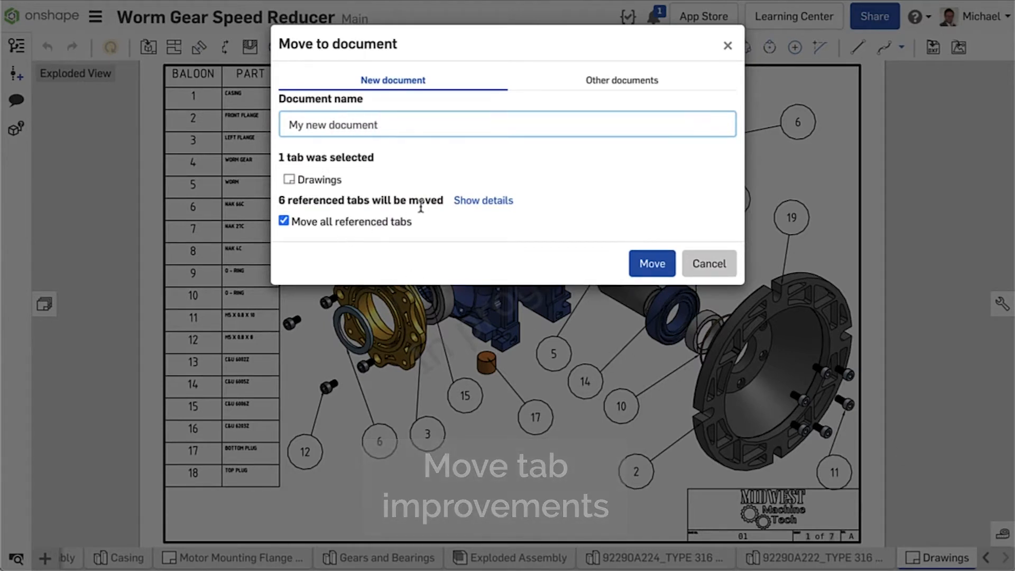
{"action": "left_click", "coordinate": [475, 200]}
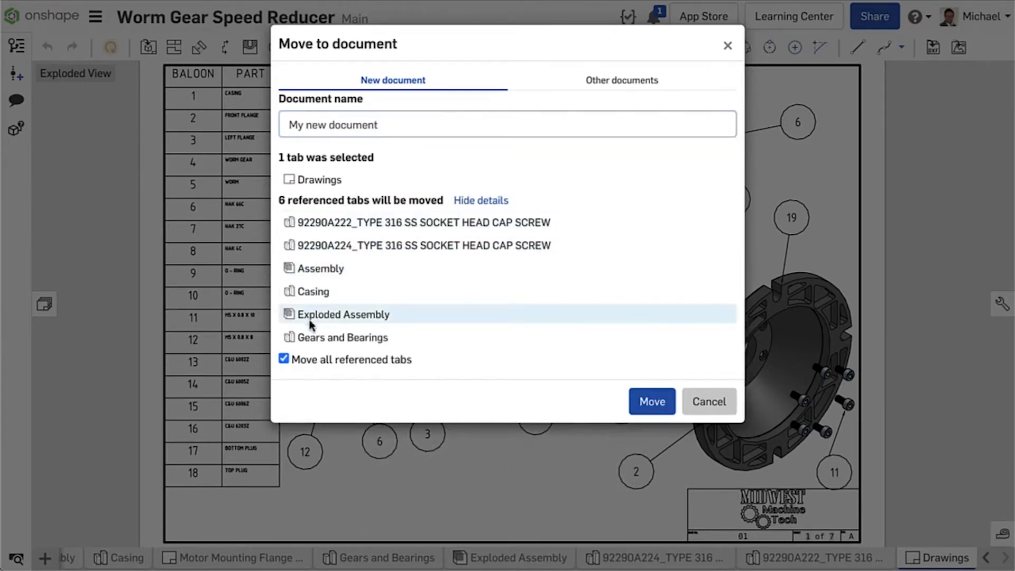
{"action": "left_click", "coordinate": [284, 359]}
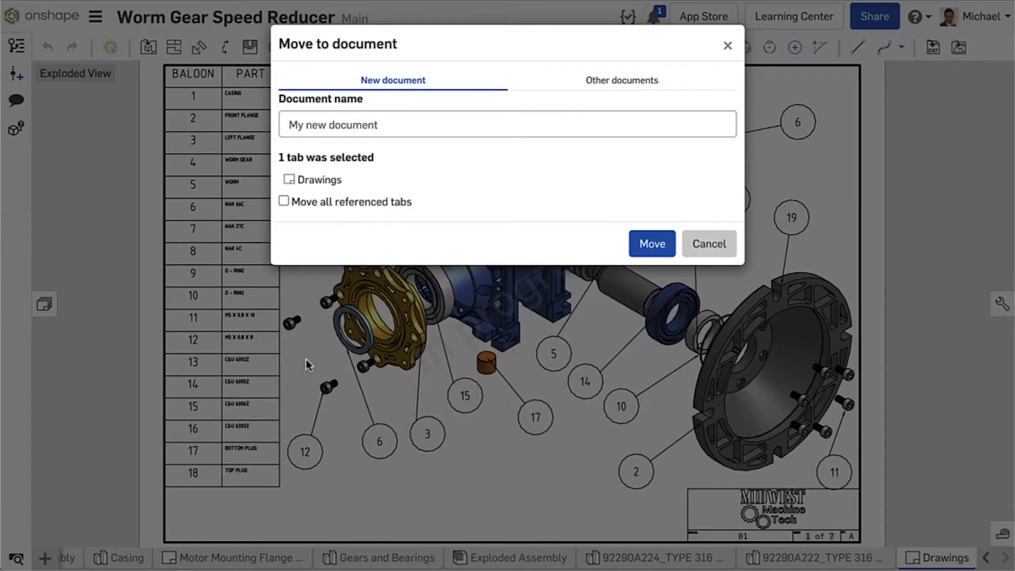
{"action": "left_click", "coordinate": [648, 244]}
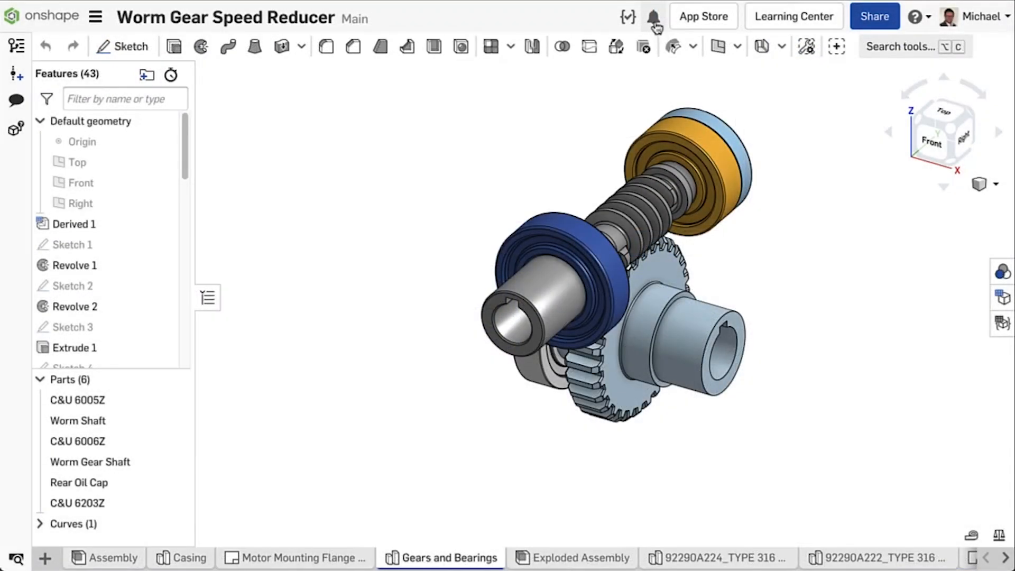
- View the pending Rev B release from the notifications list
{"action": "left_click", "coordinate": [653, 17]}
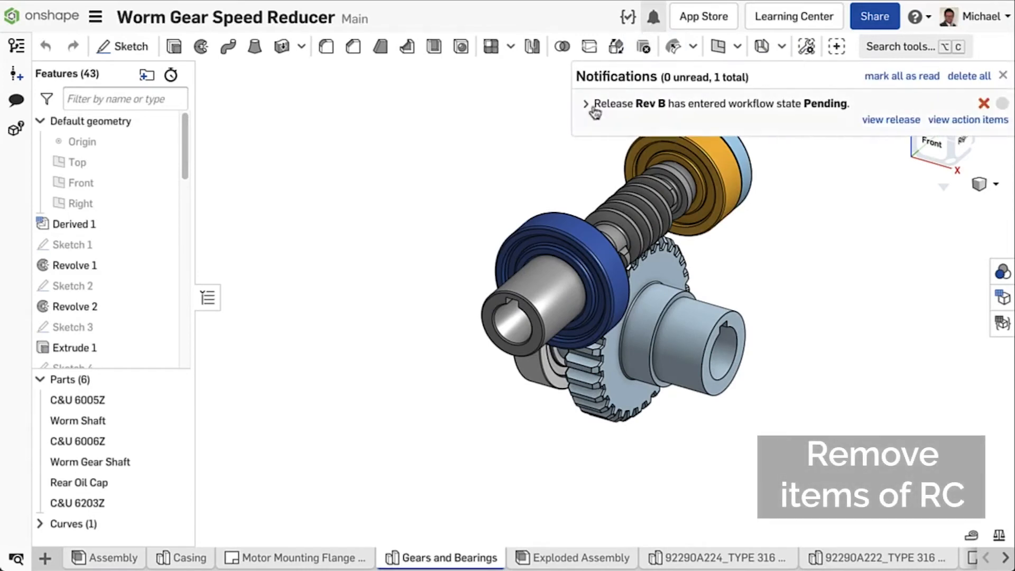
{"action": "left_click", "coordinate": [881, 120]}
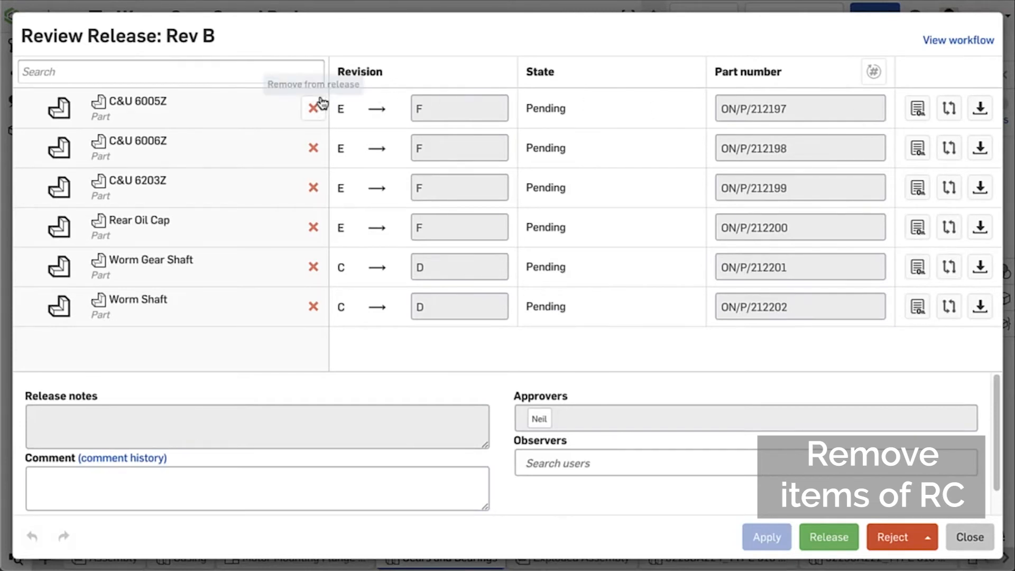
- Remove Worm Gear Shaft and Worm Shaft from release Rev B
{"action": "left_click", "coordinate": [313, 267]}
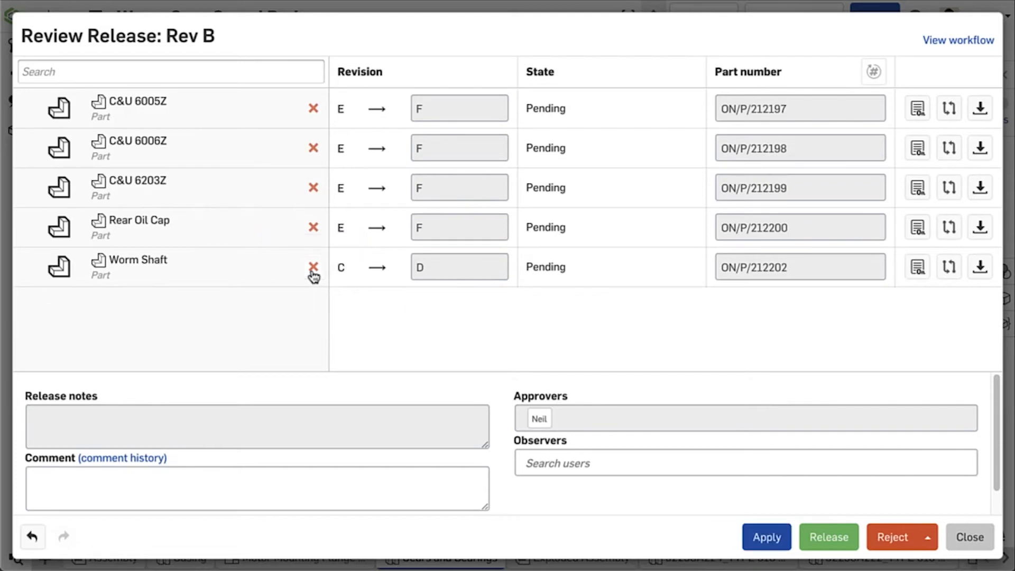
{"action": "left_click", "coordinate": [312, 268]}
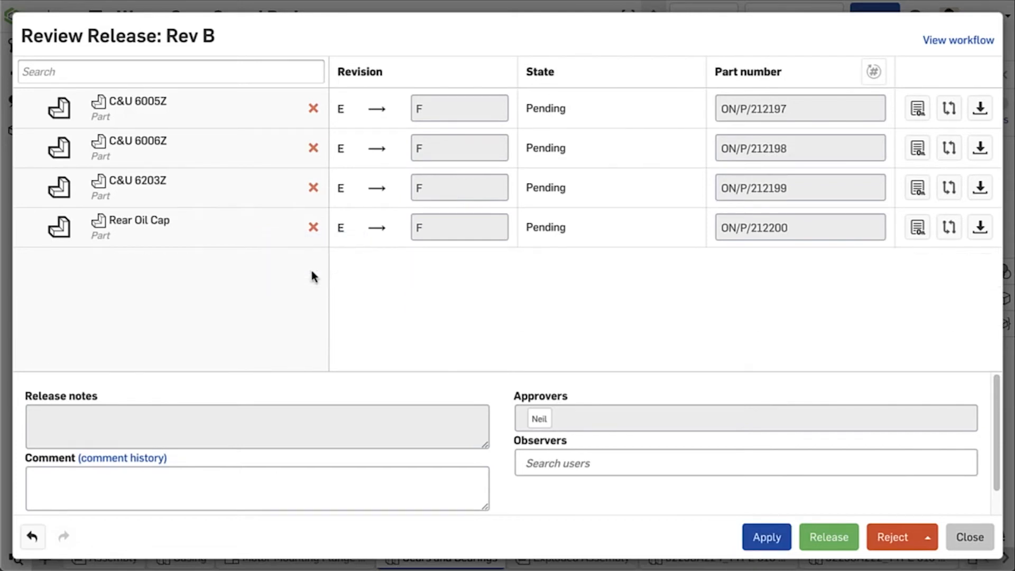